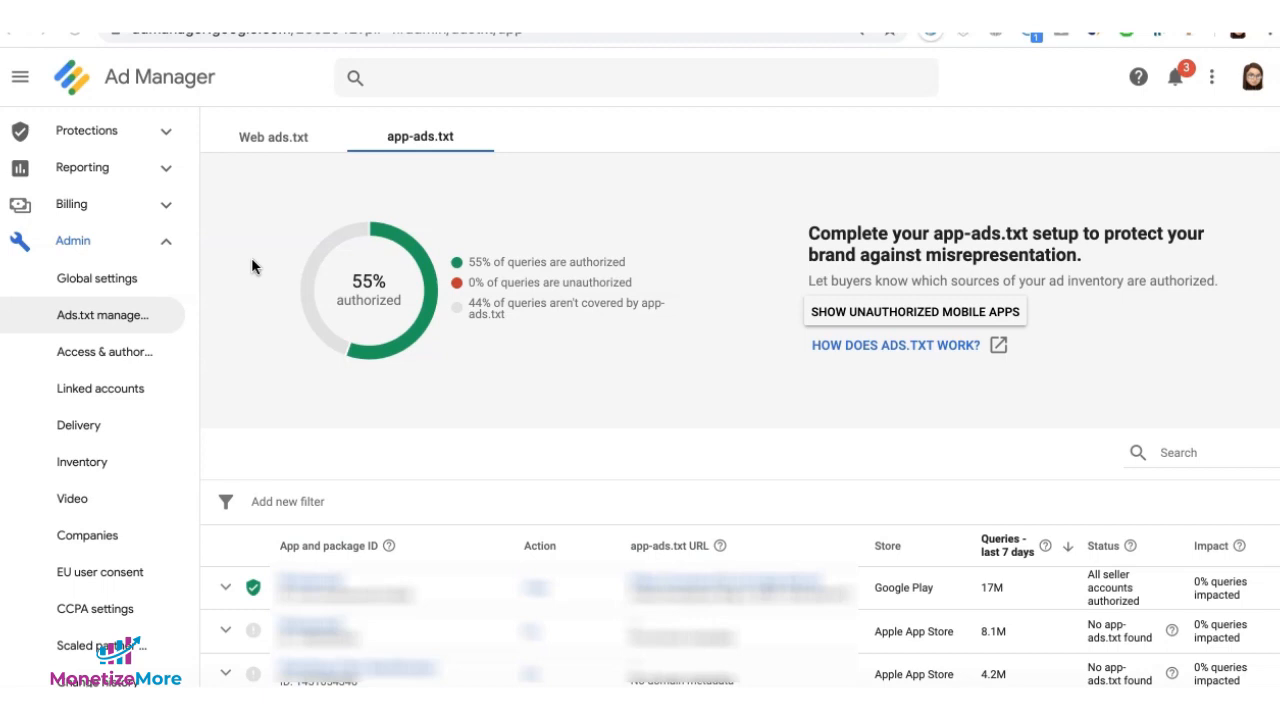
pyautogui.click(395, 135)
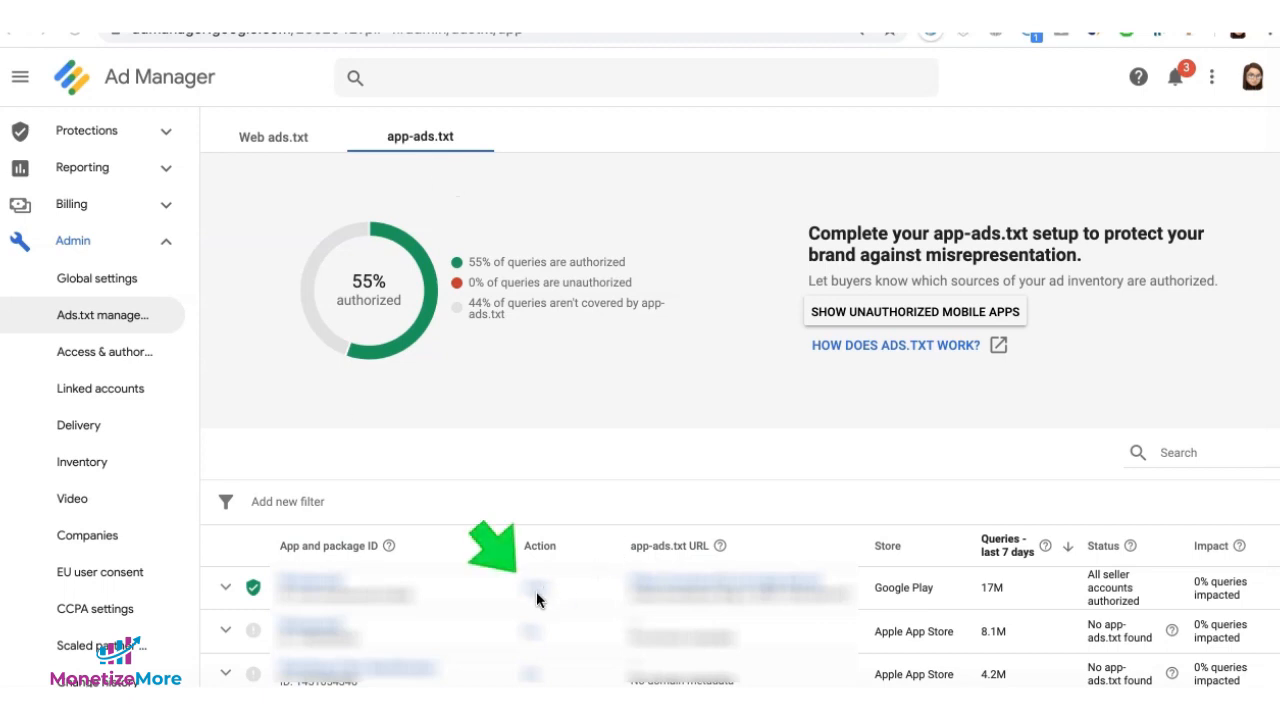
# Step: Request a recrawl of the first Google Play app's app-ads.txt from its crawl details panel
pyautogui.click(530, 590)
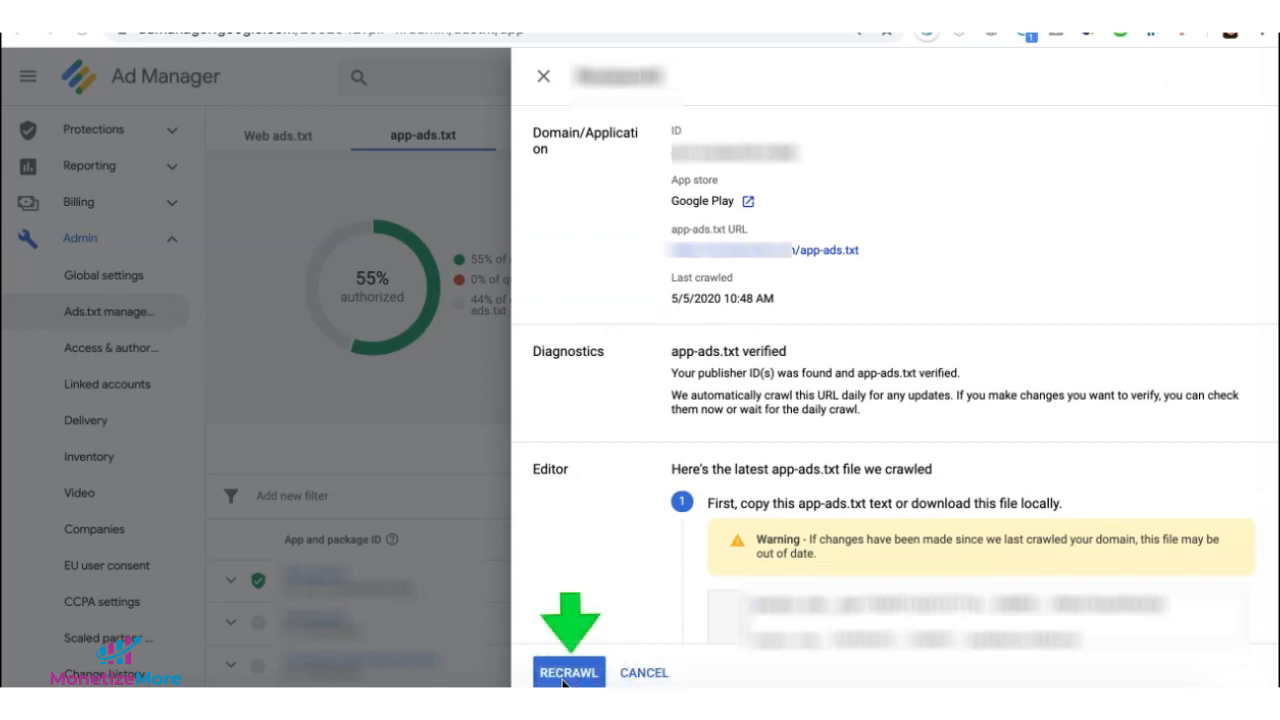
pyautogui.click(568, 672)
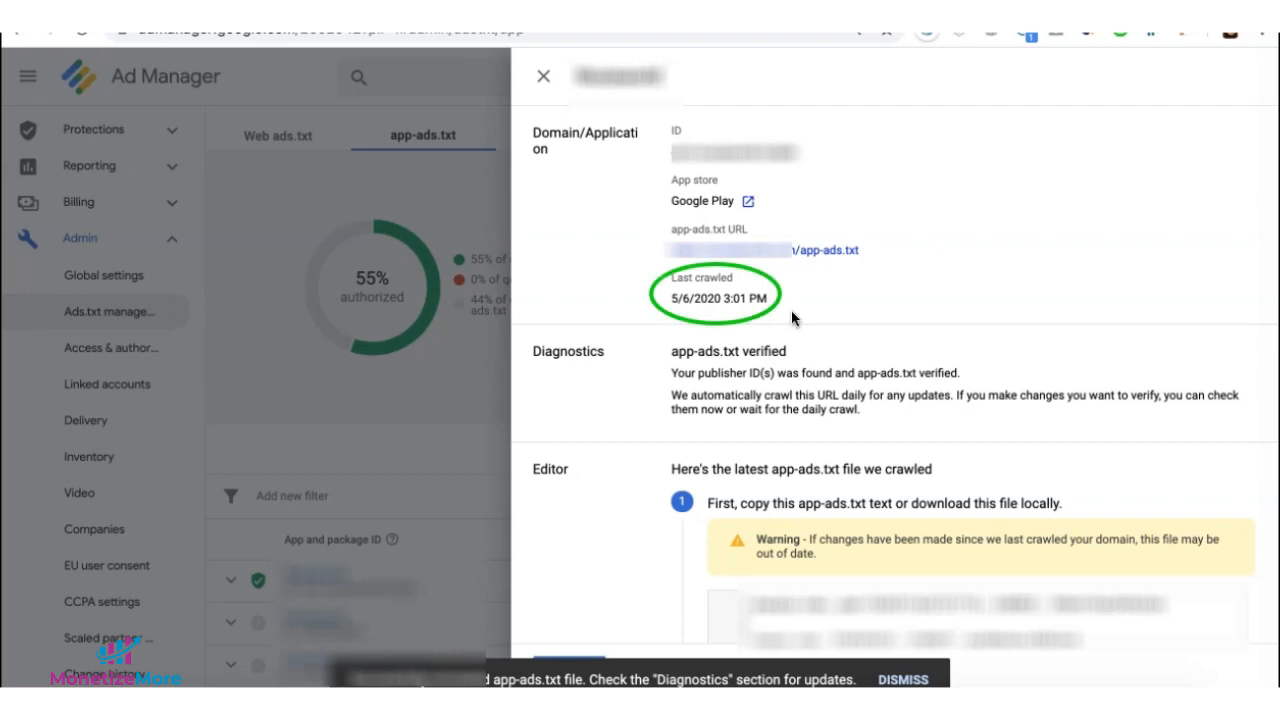
pyautogui.scroll(-4, 680, 390)
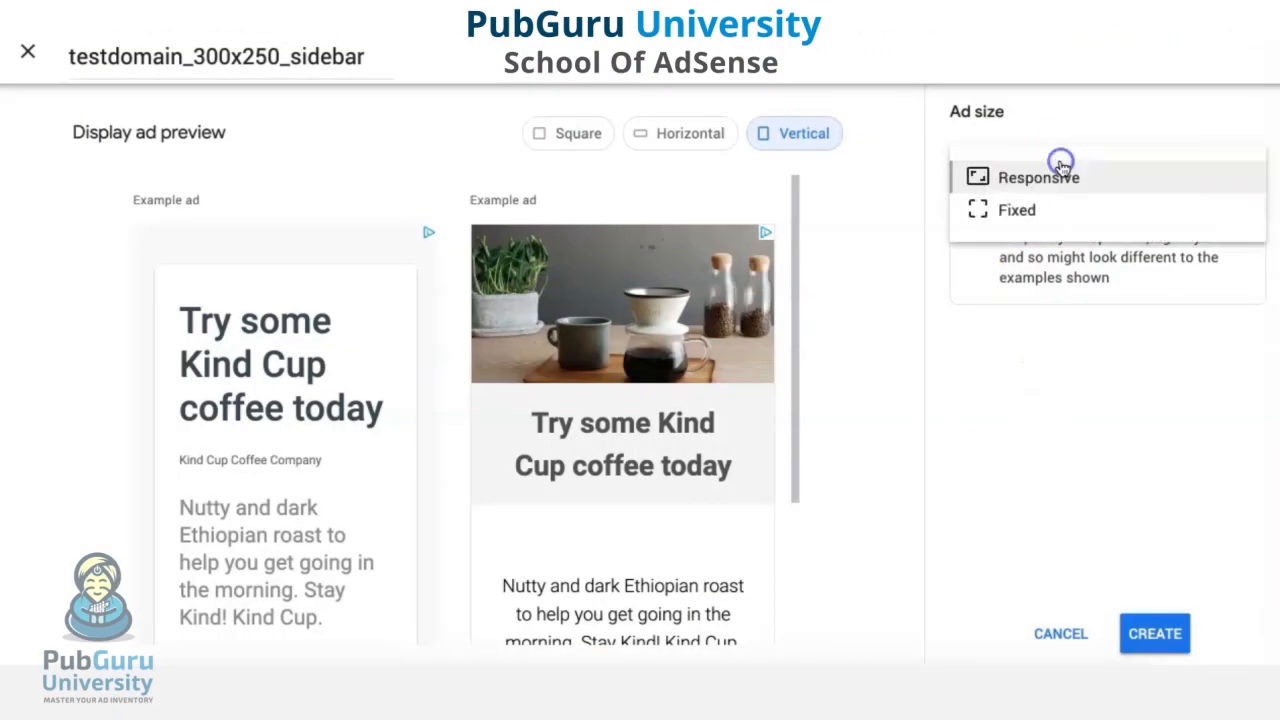
# Step: Switch the ad unit's size from Responsive to Fixed, exposing its width and height fields
pyautogui.click(1027, 213)
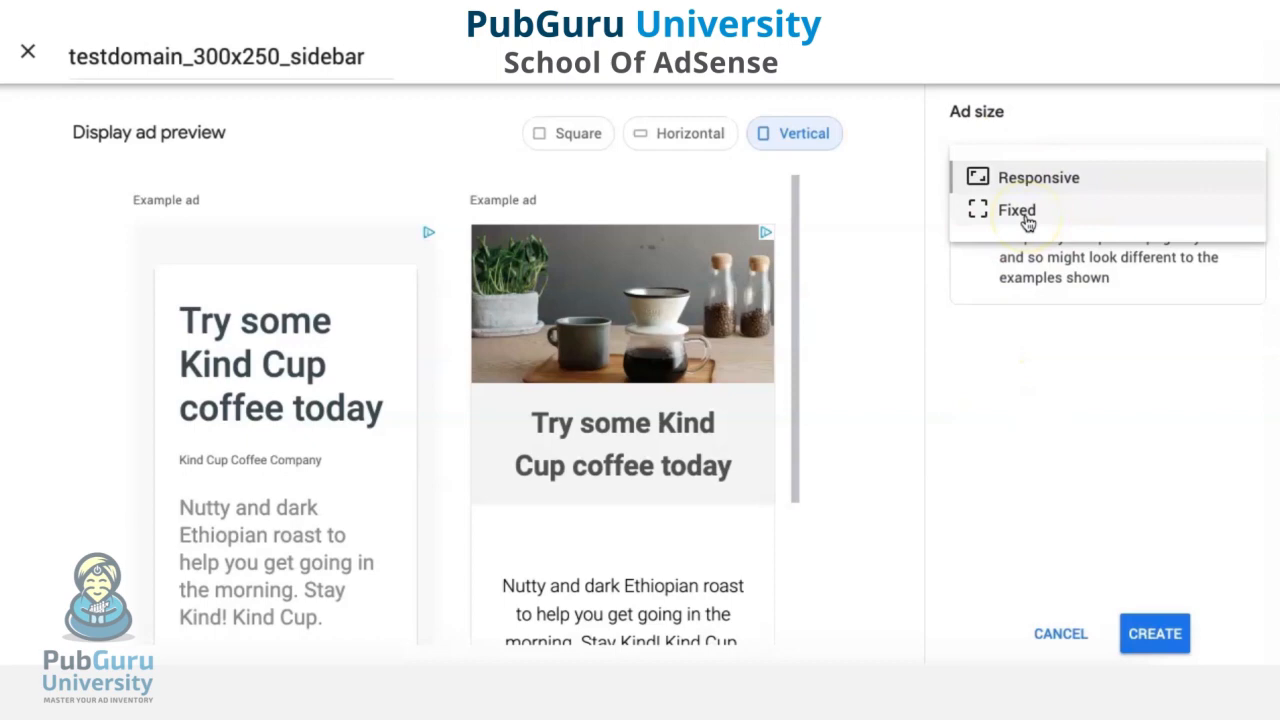
pyautogui.click(985, 222)
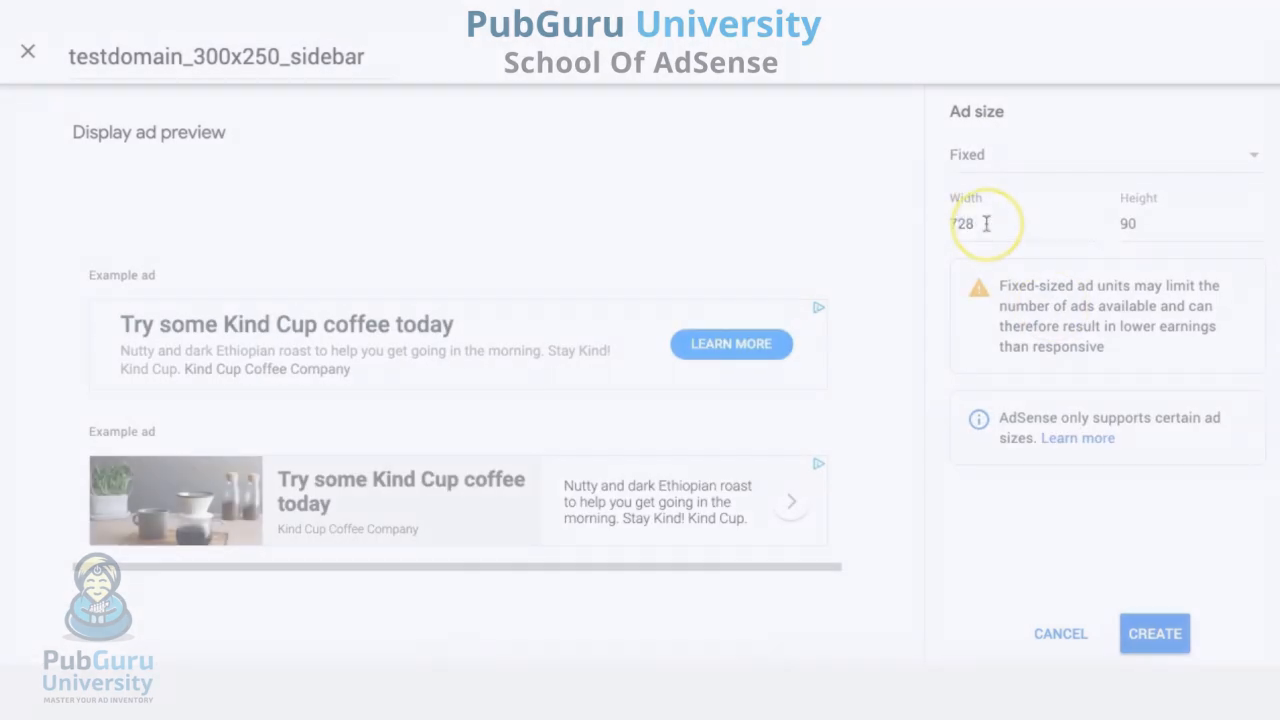